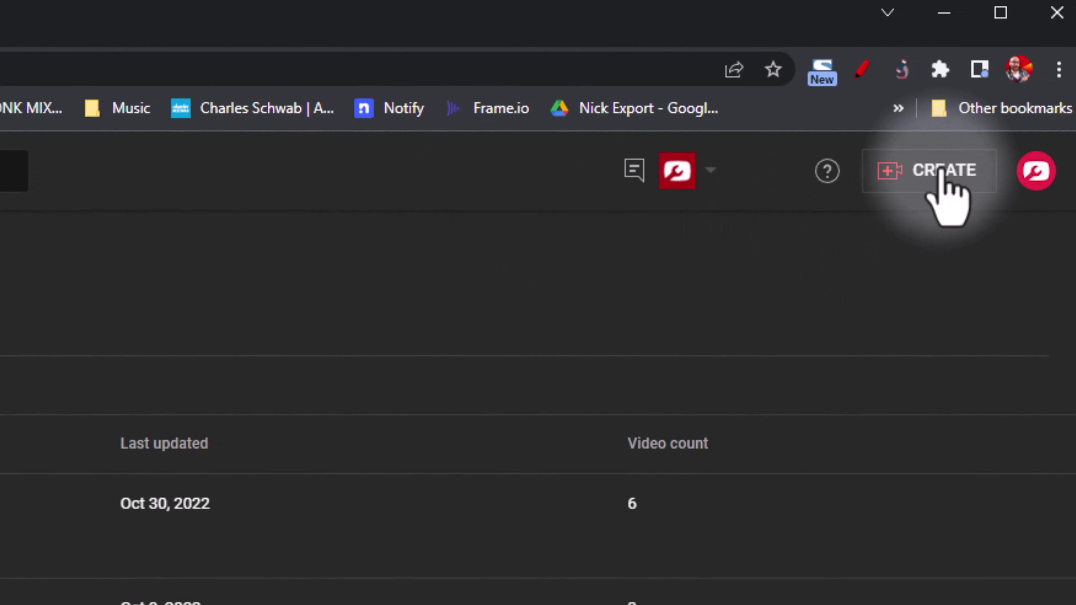
pyautogui.click(945, 172)
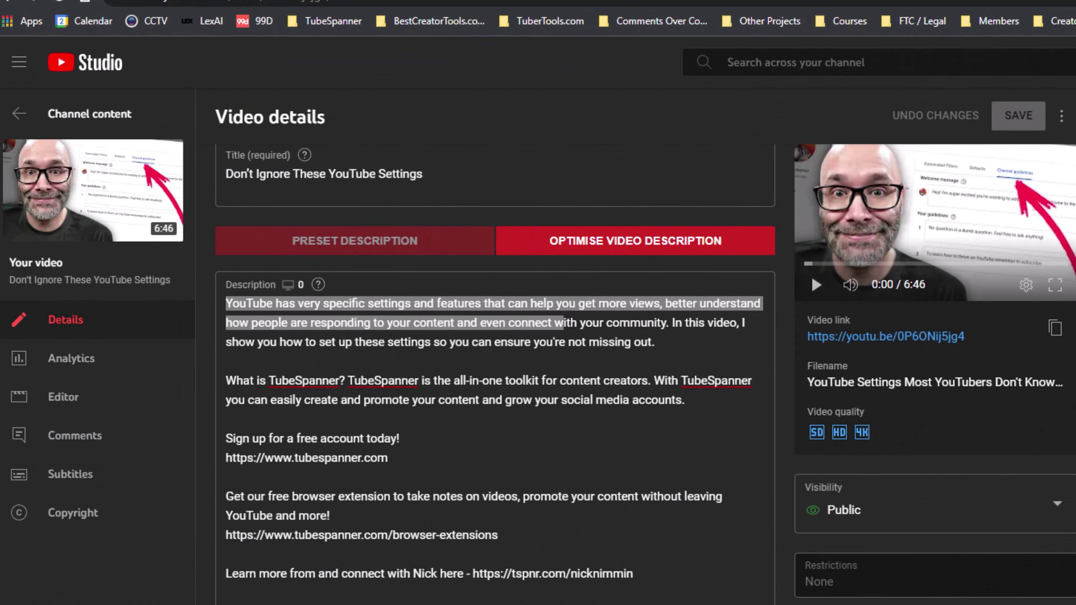
pyautogui.scroll(1, 396, 173)
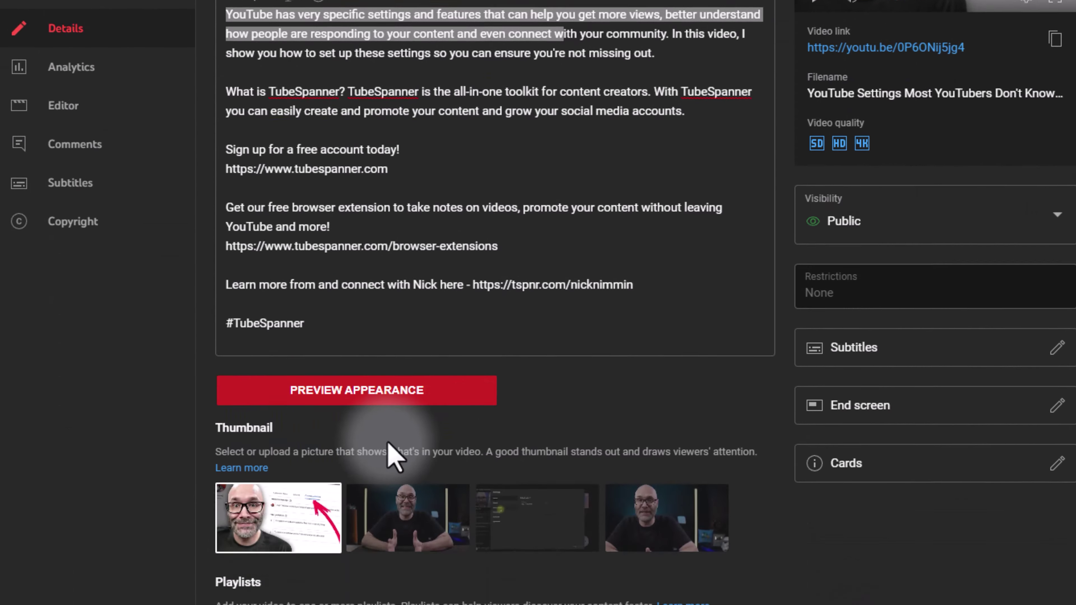
pyautogui.scroll(-3, 792, 424)
pyautogui.scroll(-1, 792, 424)
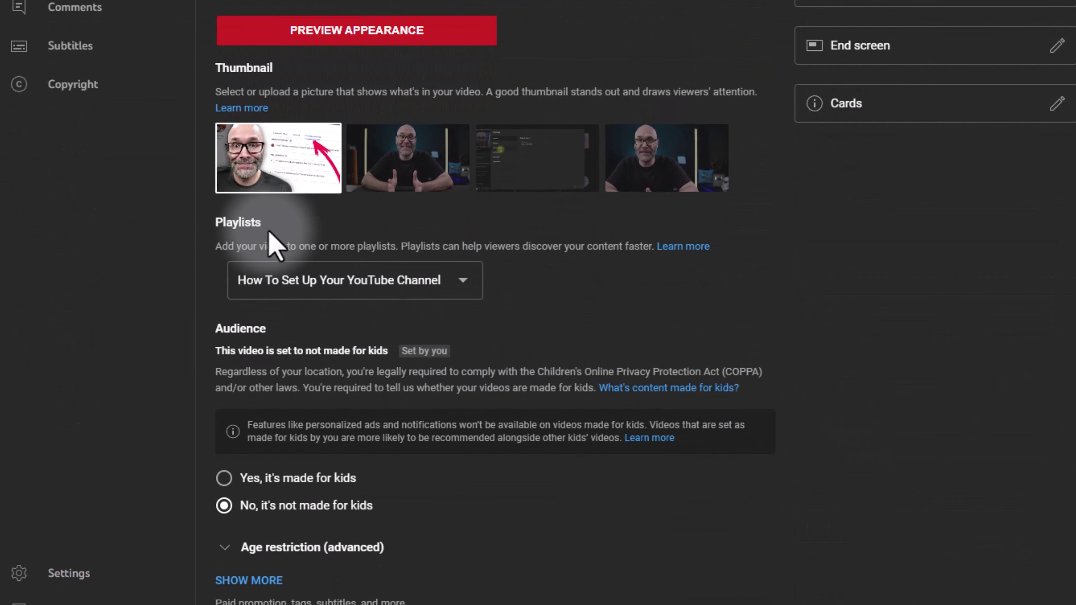
pyautogui.moveTo(224, 200)
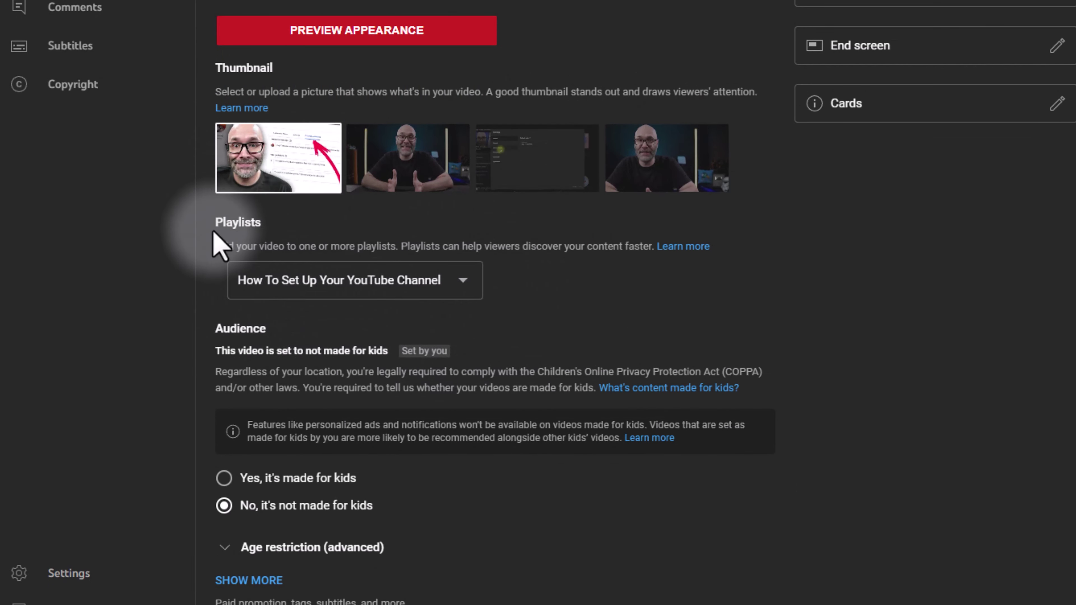
pyautogui.moveTo(213, 232); pyautogui.dragTo(298, 225)
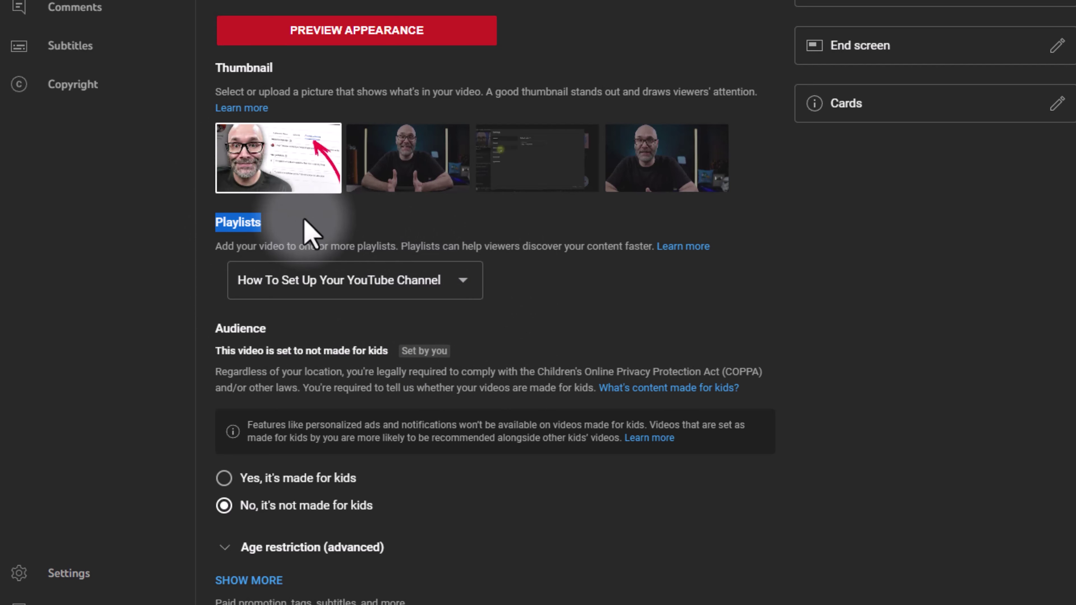
pyautogui.click(446, 279)
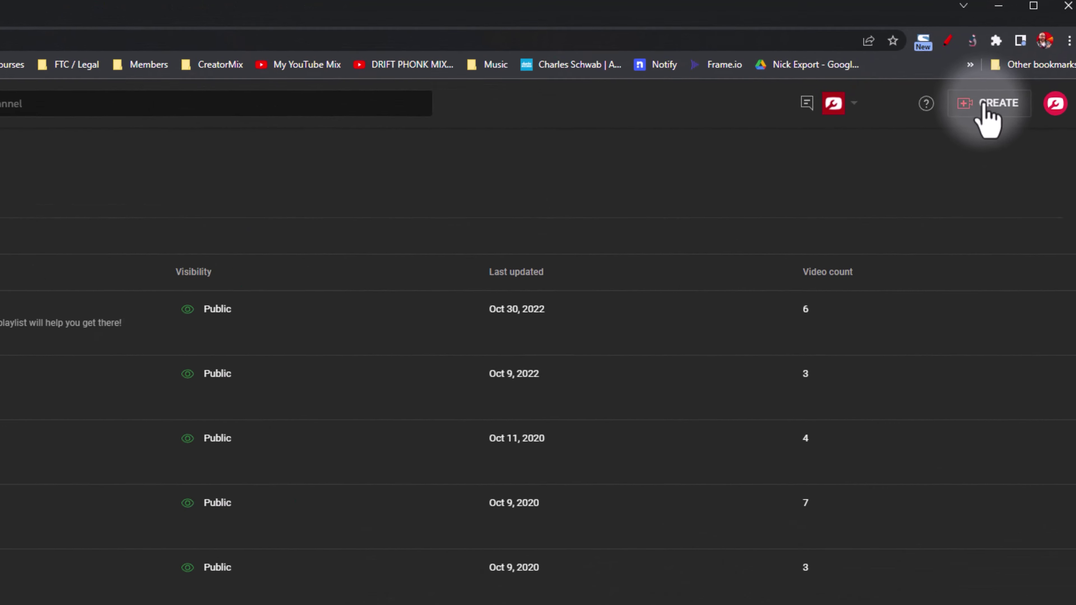
# - Create a new playlist and enter the title 'Easy To Make Recipes In Under 10 Minutes'
pyautogui.click(987, 105)
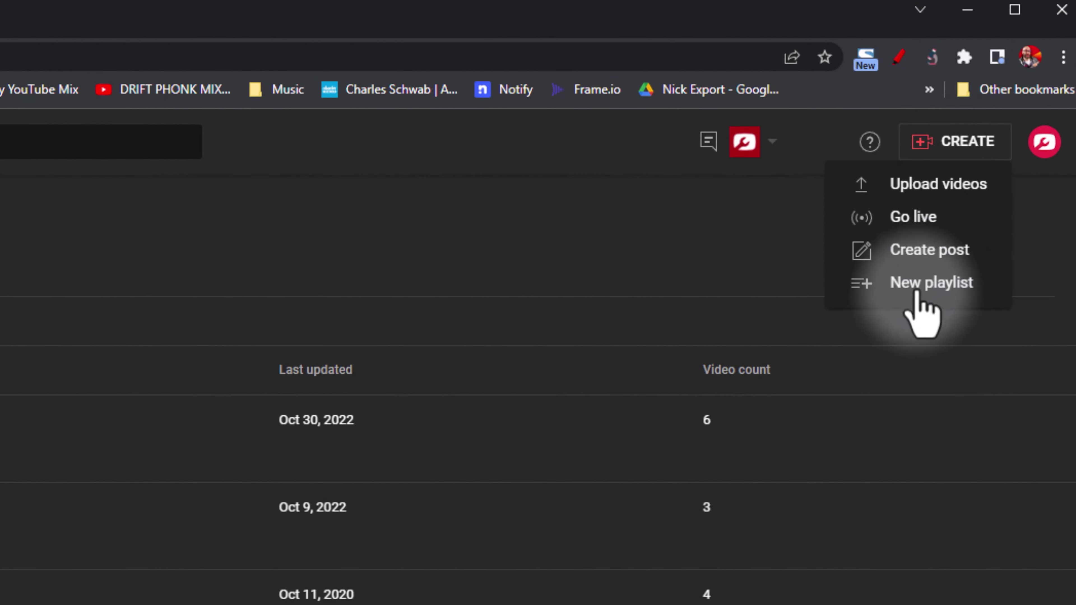
pyautogui.click(910, 285)
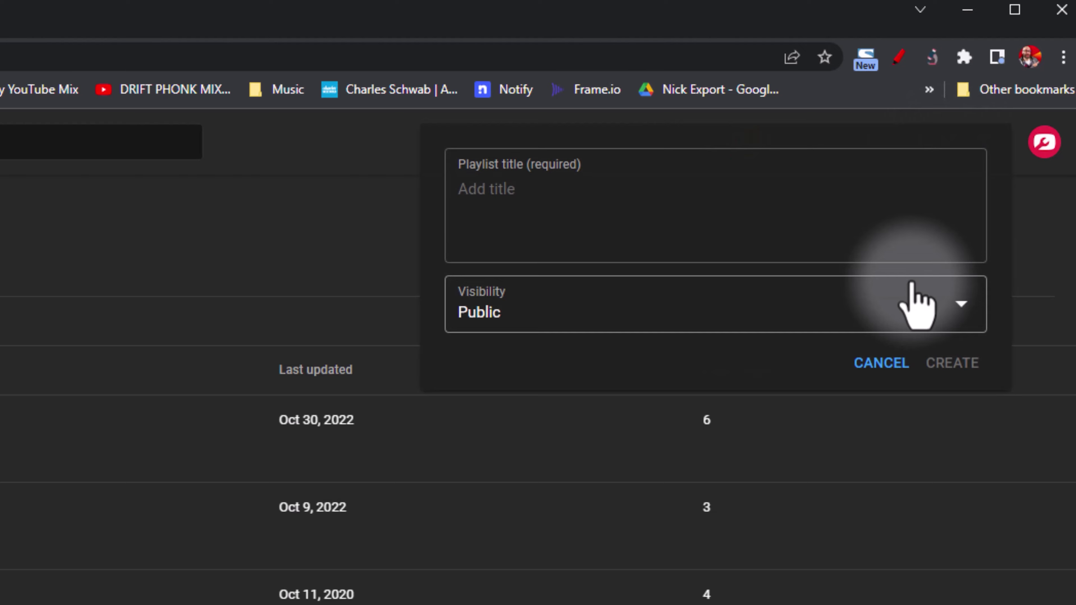
pyautogui.click(368, 225)
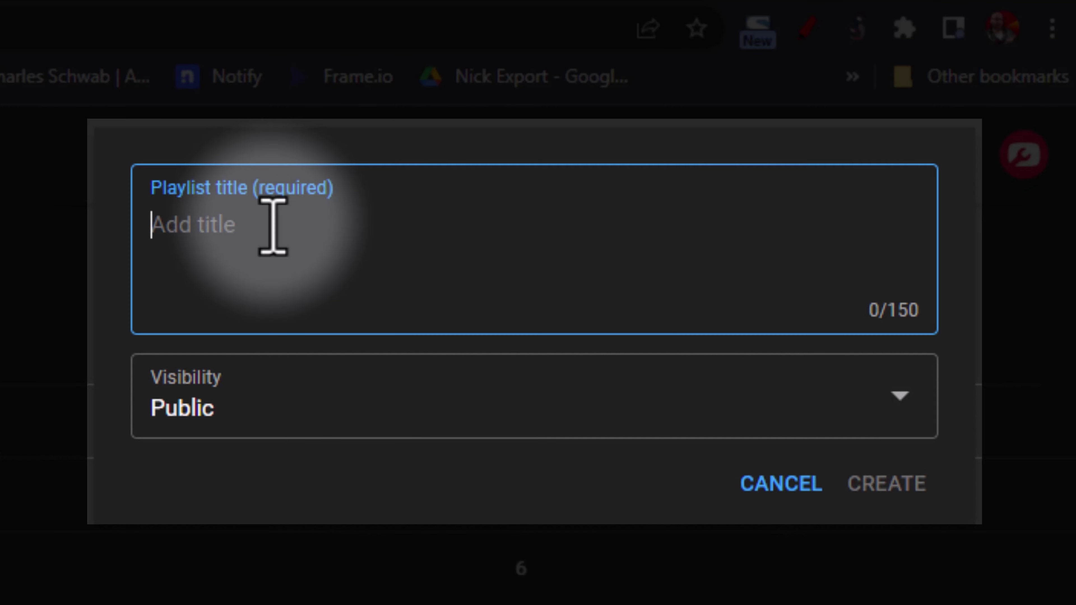
pyautogui.write('Recipes In Under 10 Minutes')
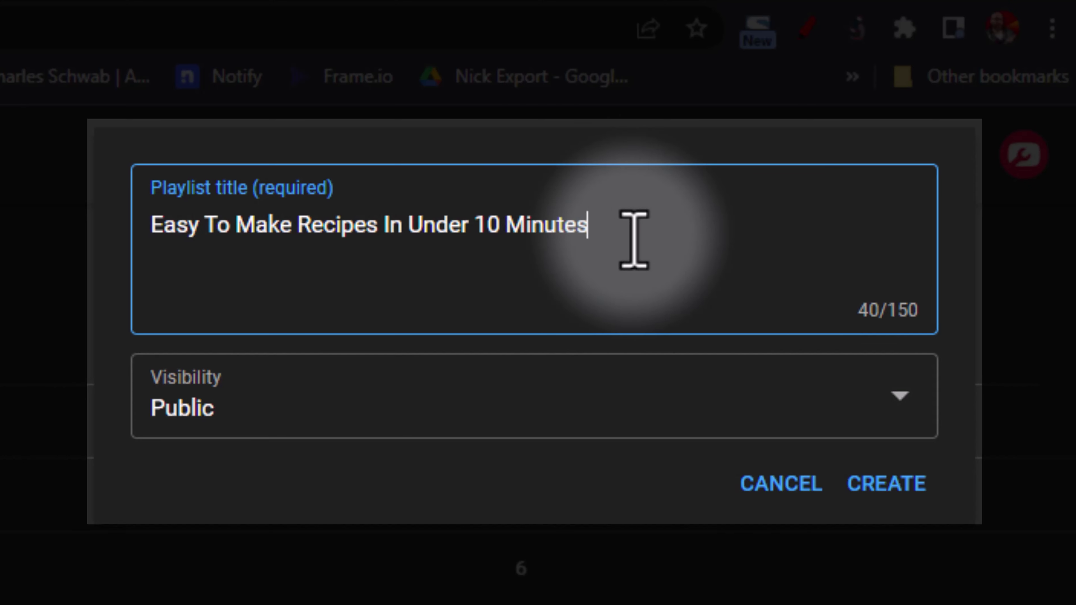
# - Try the short title 'Recipes', undo back to the full title, and show the visibility choices
pyautogui.moveTo(589, 229); pyautogui.dragTo(137, 239)
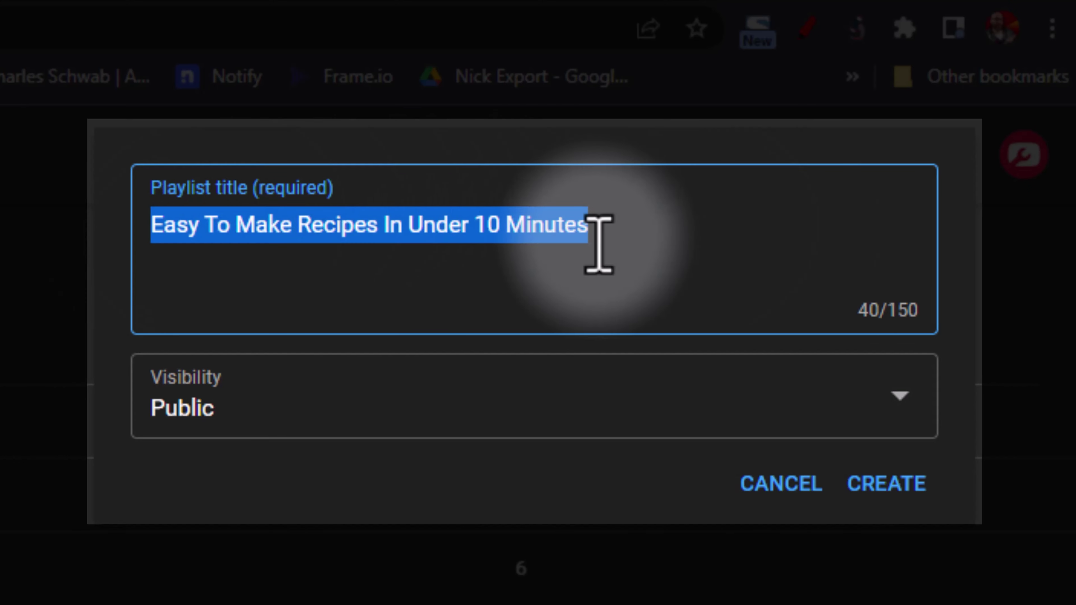
pyautogui.click(673, 245)
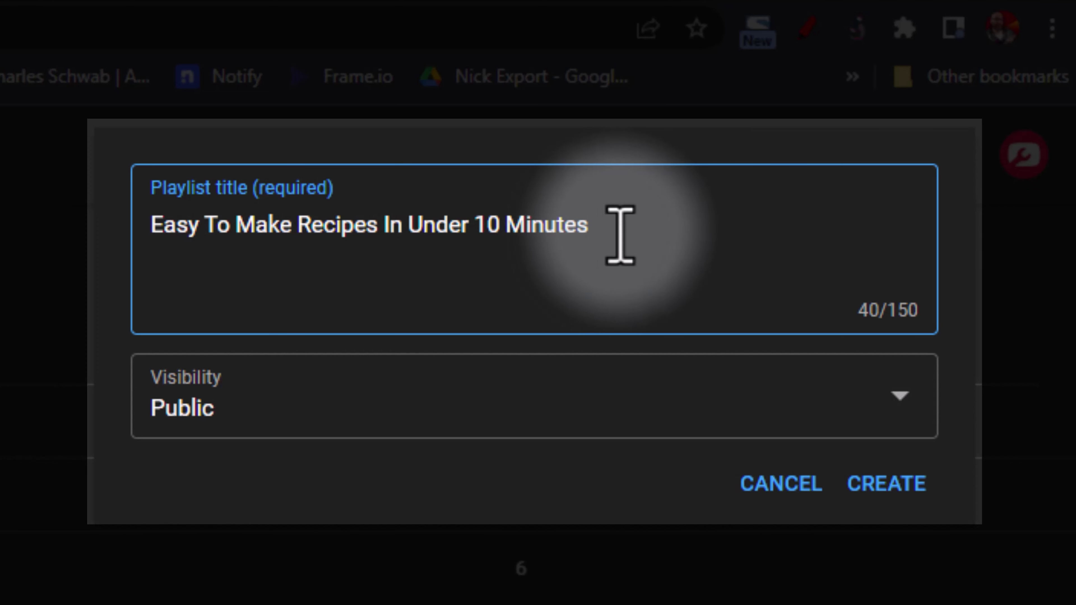
pyautogui.hotkey('ctrl', 'a')
pyautogui.write('Recipes')
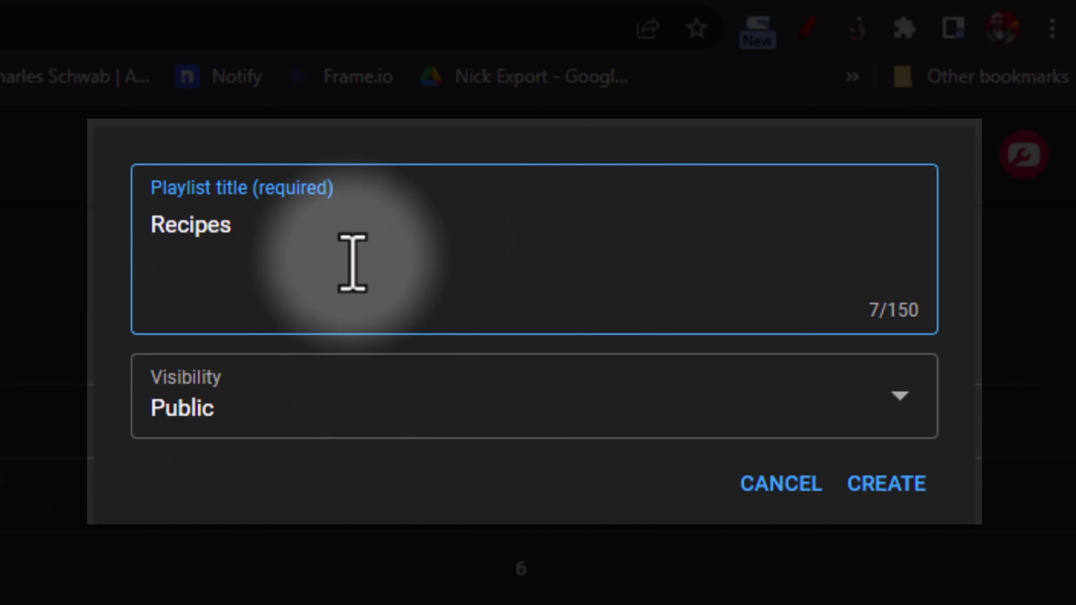
pyautogui.hotkey('ctrl', 'z')
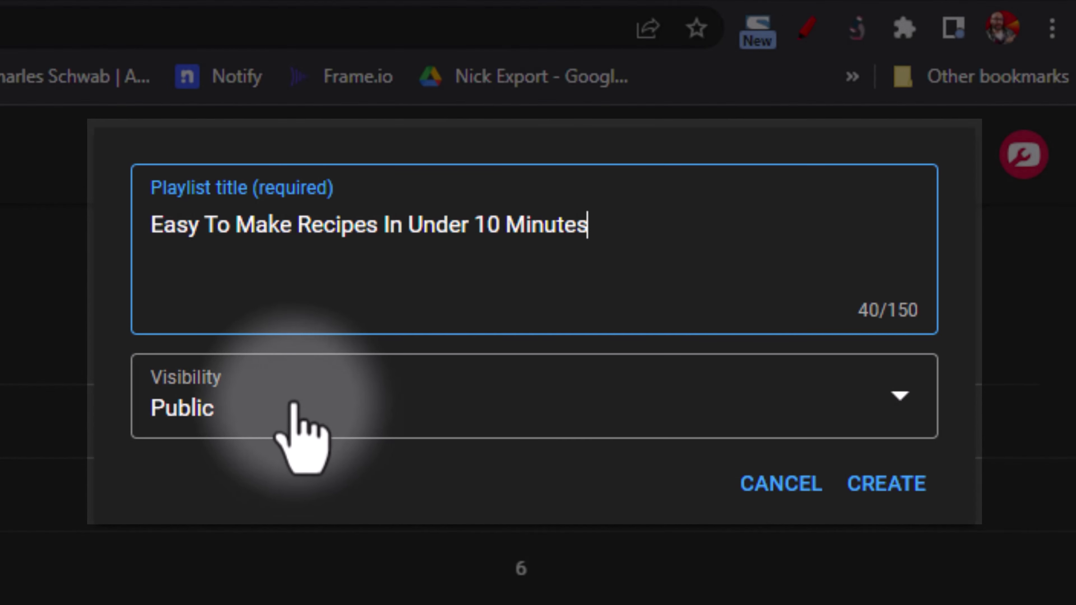
pyautogui.click(298, 413)
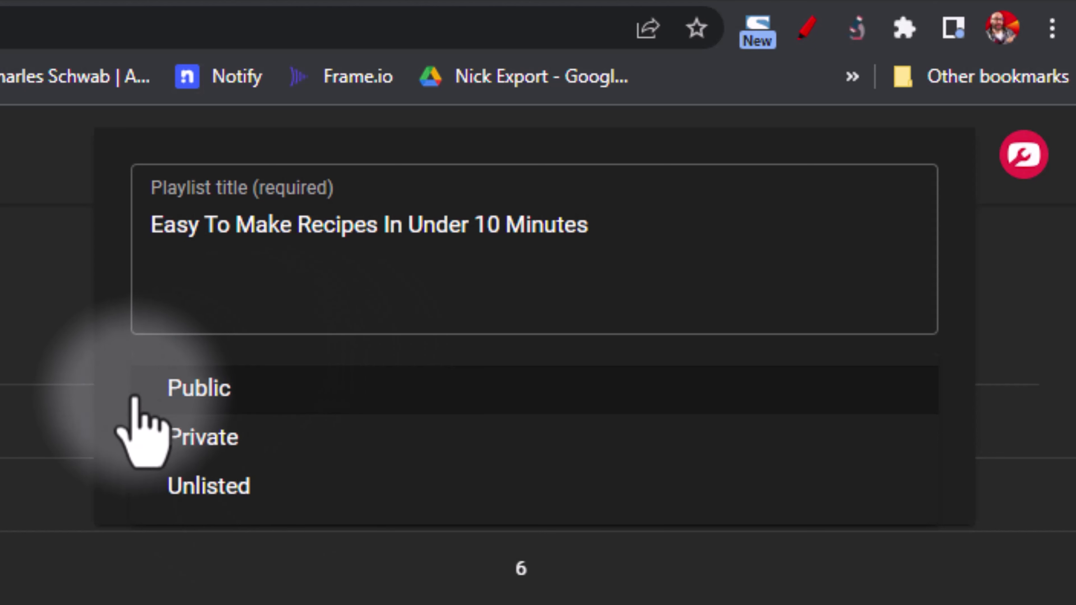
# - Keep the new playlist's visibility set to Public
pyautogui.click(246, 375)
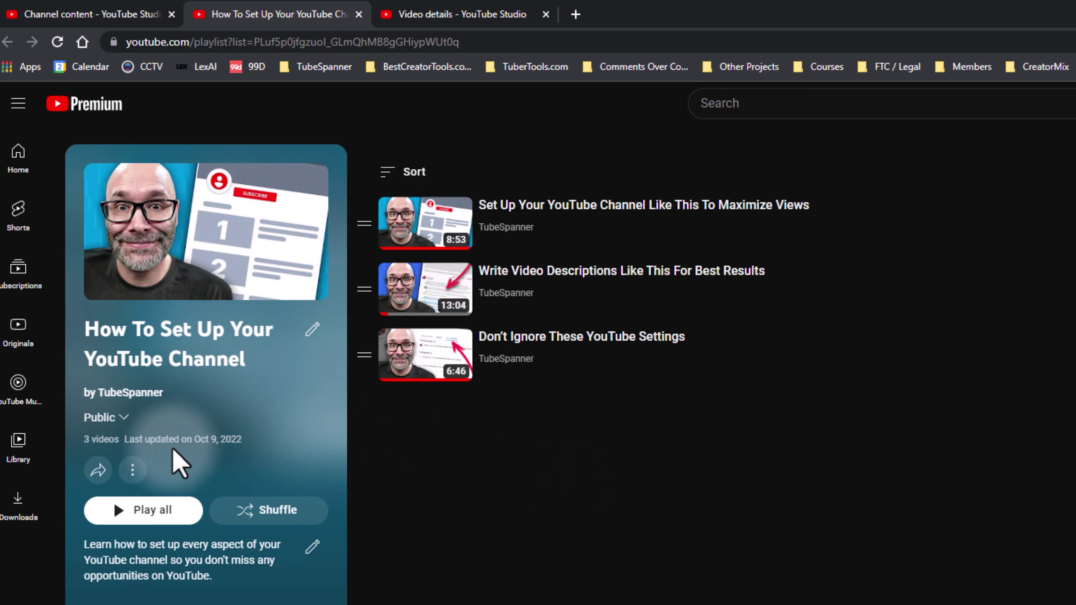
pyautogui.click(135, 468)
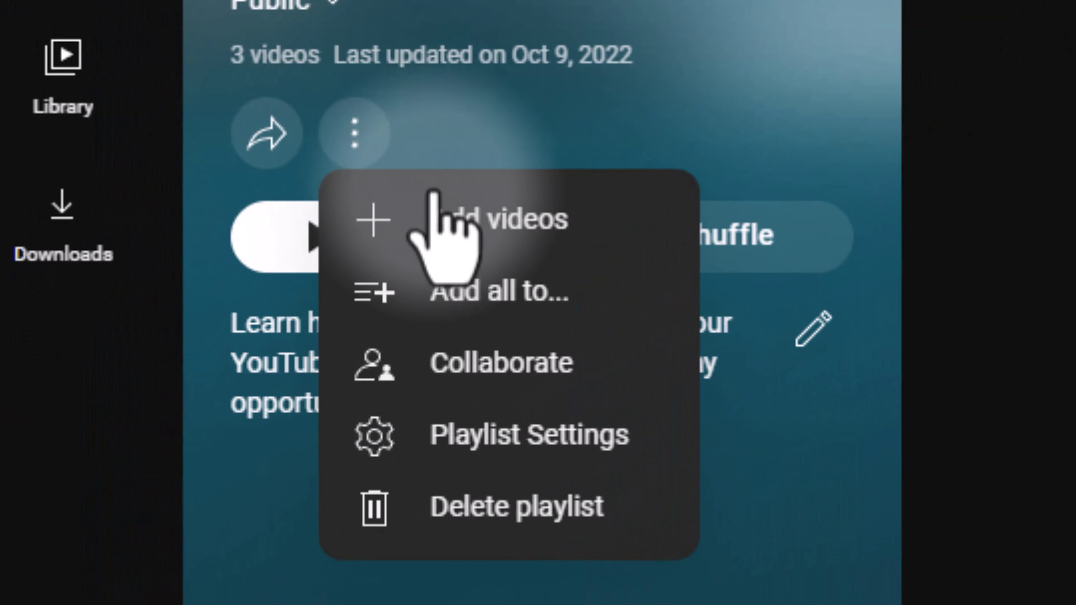
pyautogui.click(477, 225)
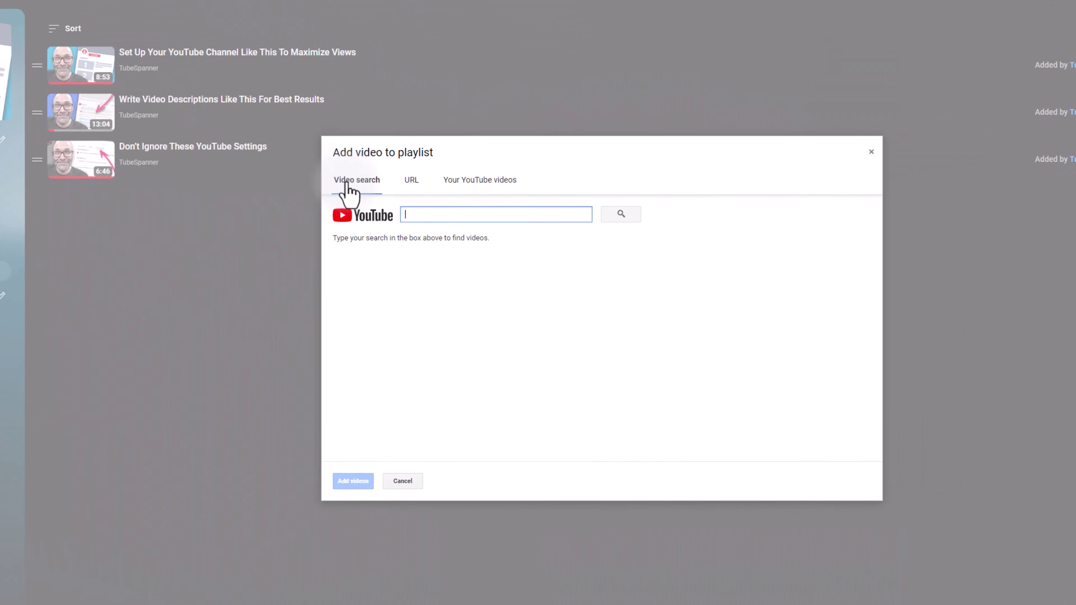
pyautogui.click(324, 166)
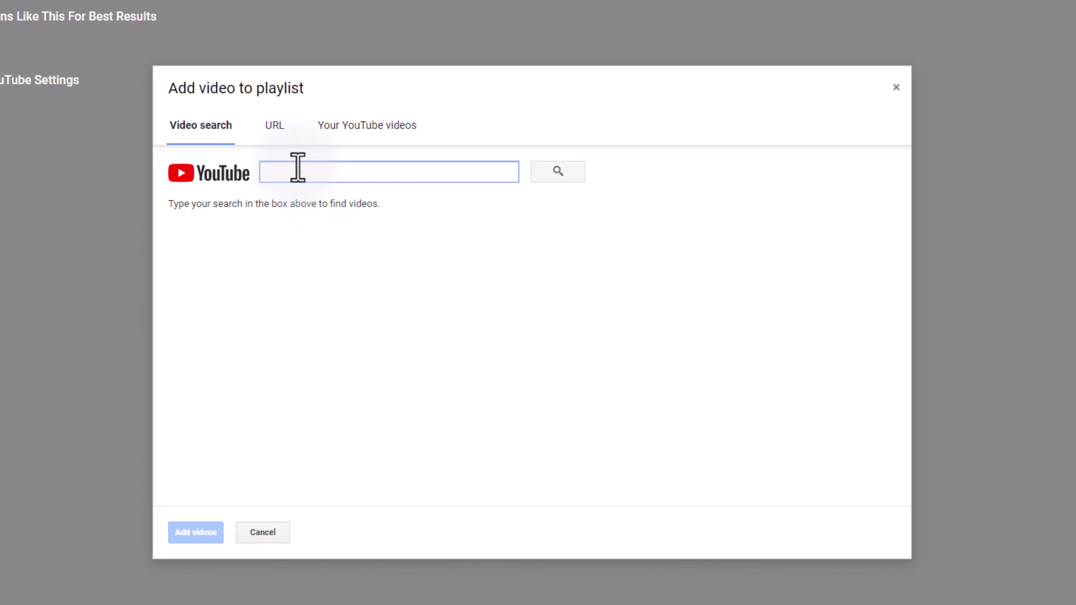
pyautogui.click(273, 126)
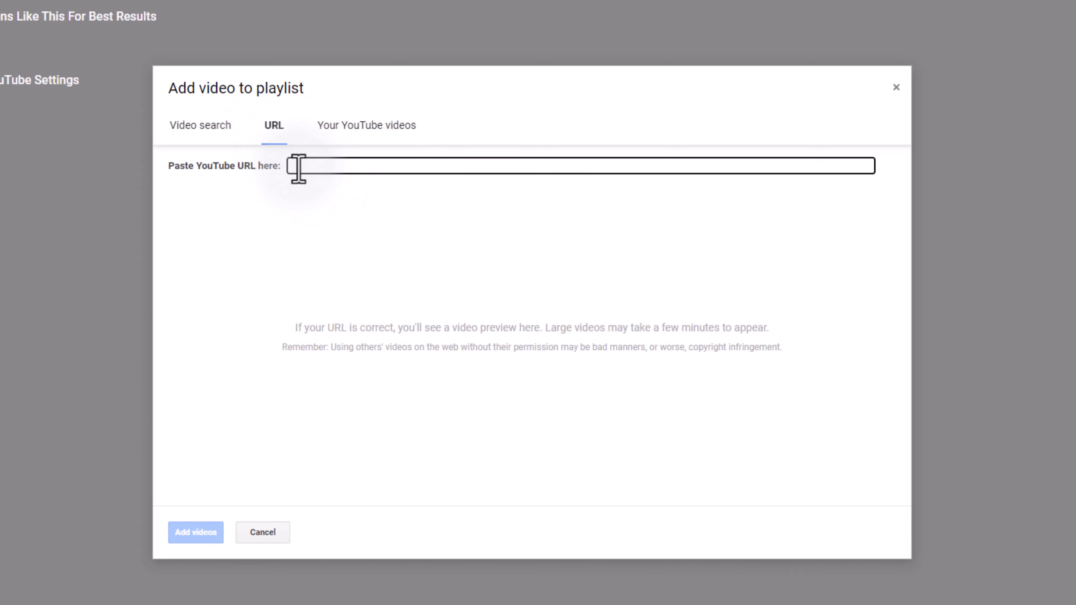
pyautogui.click(345, 128)
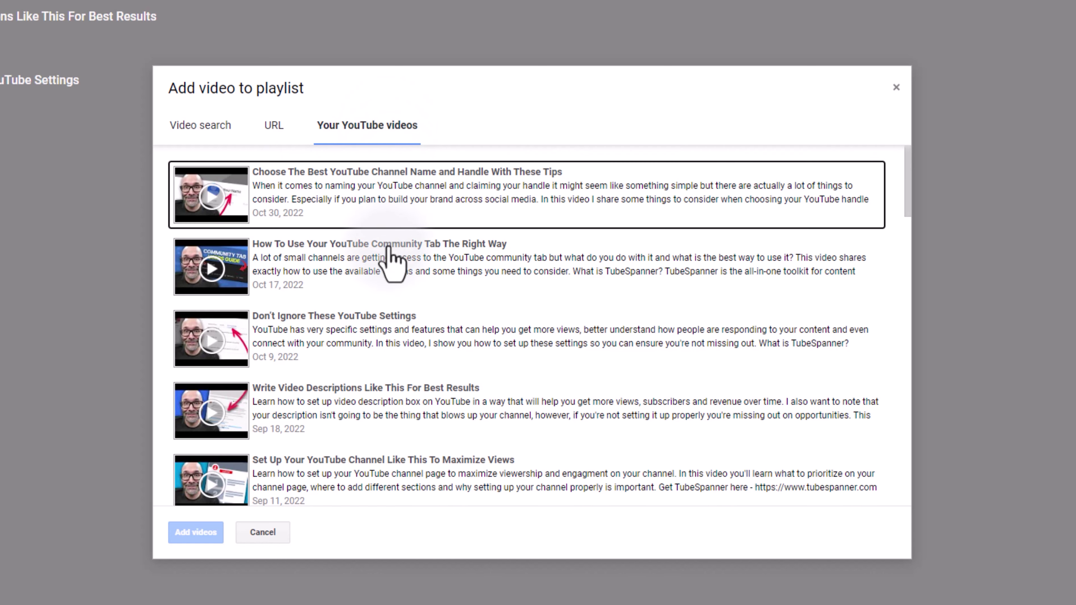
pyautogui.scroll(-10, 466, 373)
pyautogui.scroll(-10, 496, 416)
pyautogui.scroll(15, 504, 411)
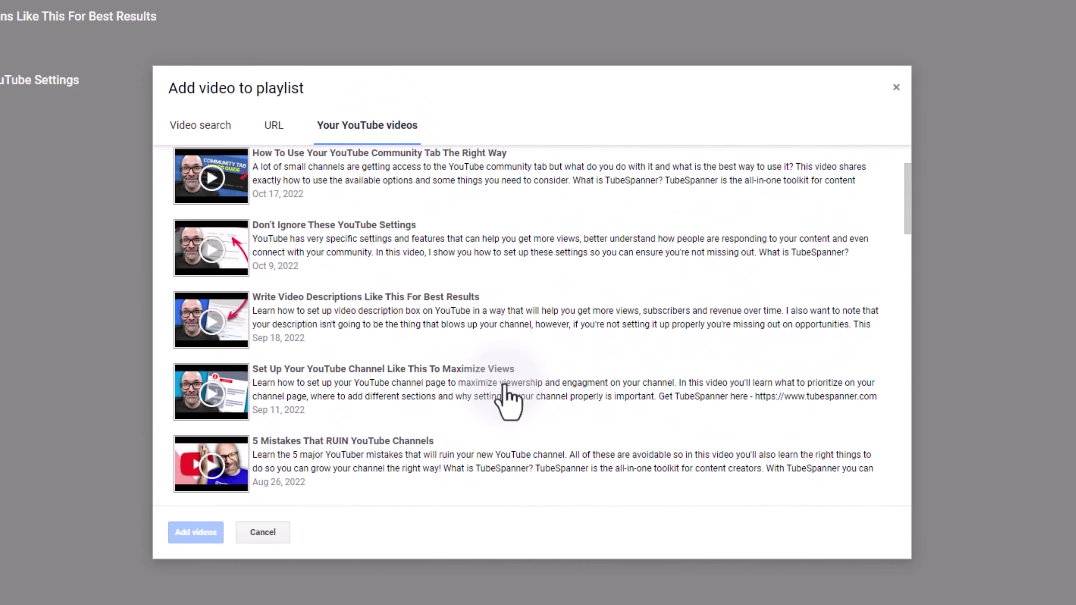
pyautogui.scroll(2, 507, 395)
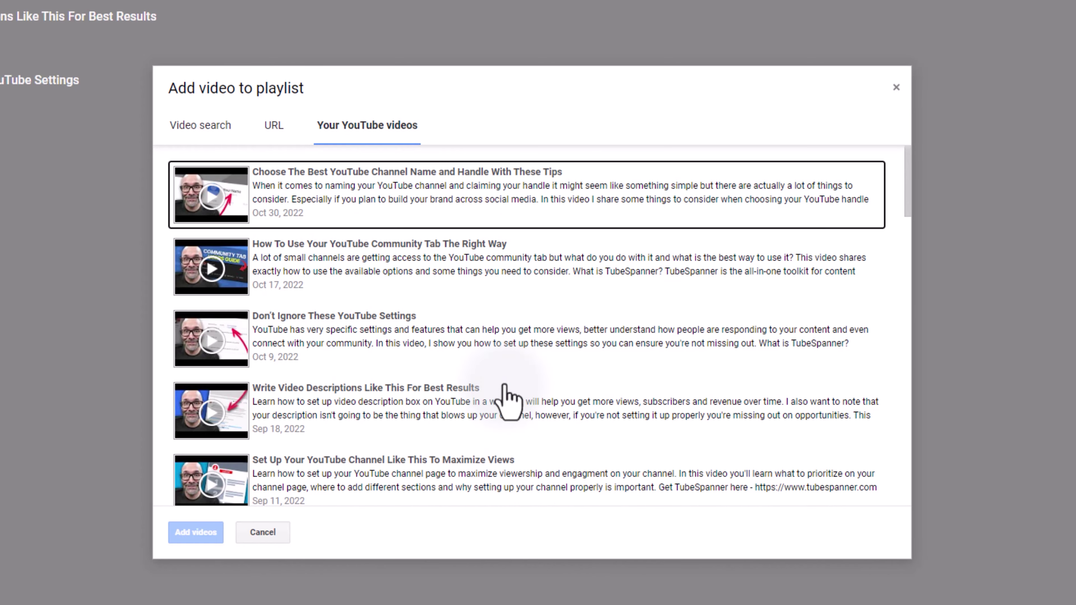
pyautogui.click(419, 196)
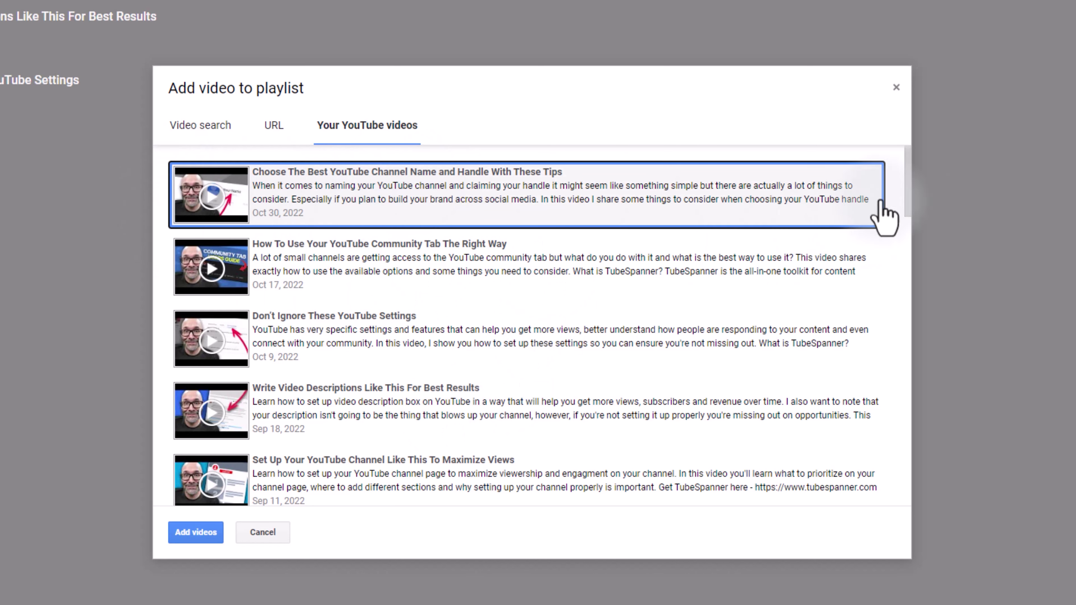
pyautogui.click(417, 273)
pyautogui.click(362, 418)
pyautogui.scroll(-3, 523, 413)
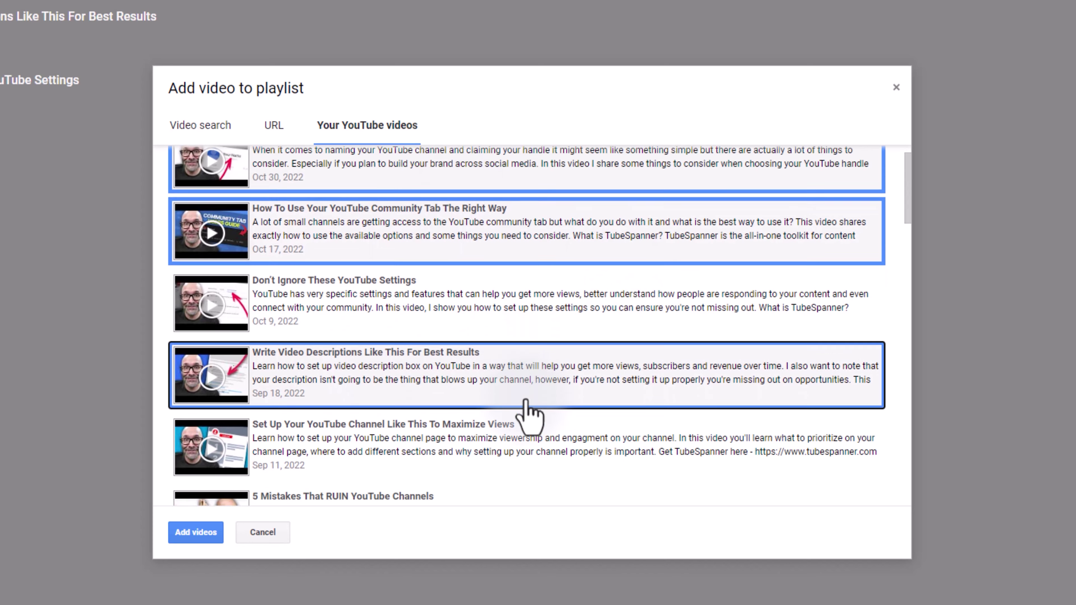
pyautogui.click(479, 437)
pyautogui.scroll(-1, 473, 418)
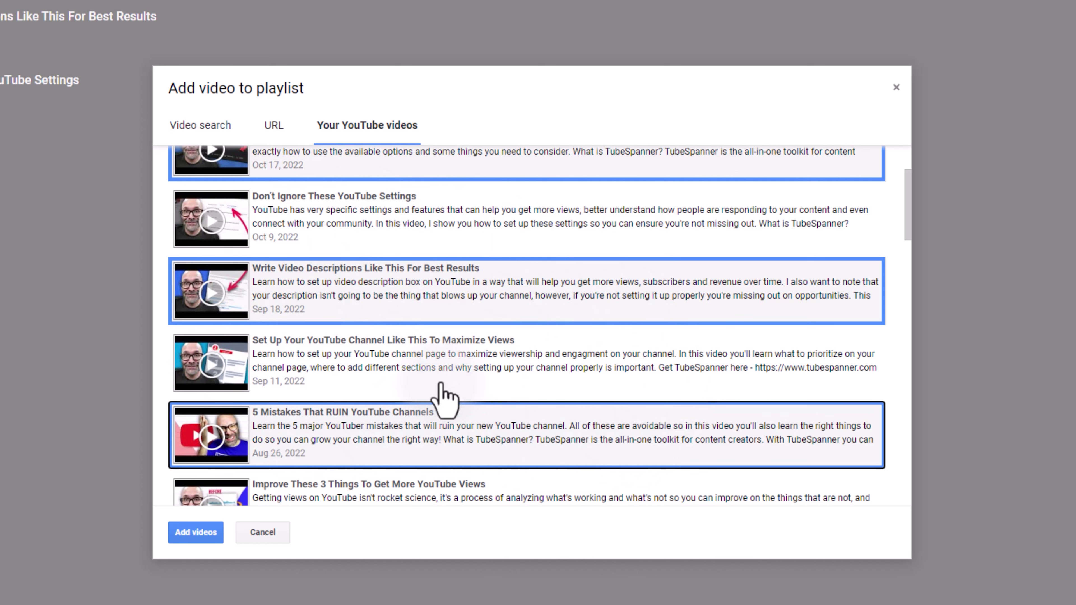
pyautogui.scroll(5, 483, 369)
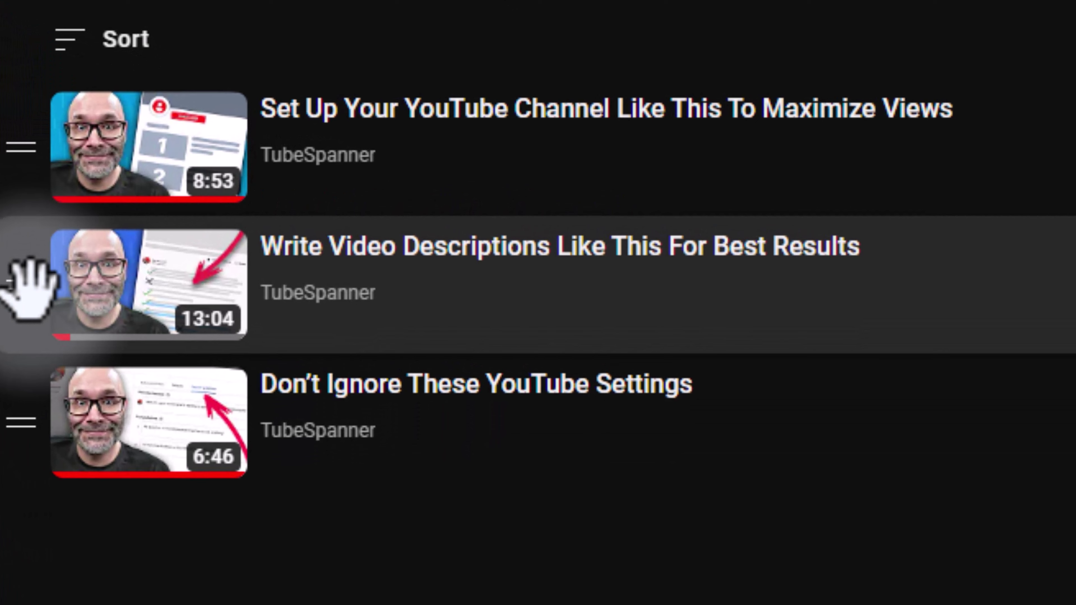
pyautogui.moveTo(28, 288); pyautogui.dragTo(24, 91)
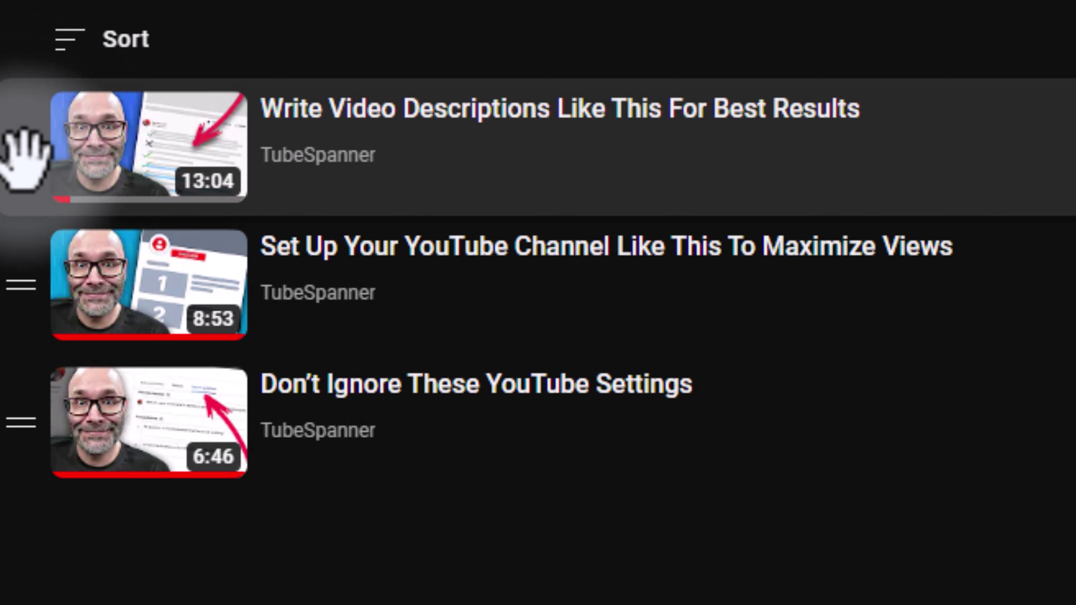
pyautogui.moveTo(25, 158); pyautogui.dragTo(28, 313)
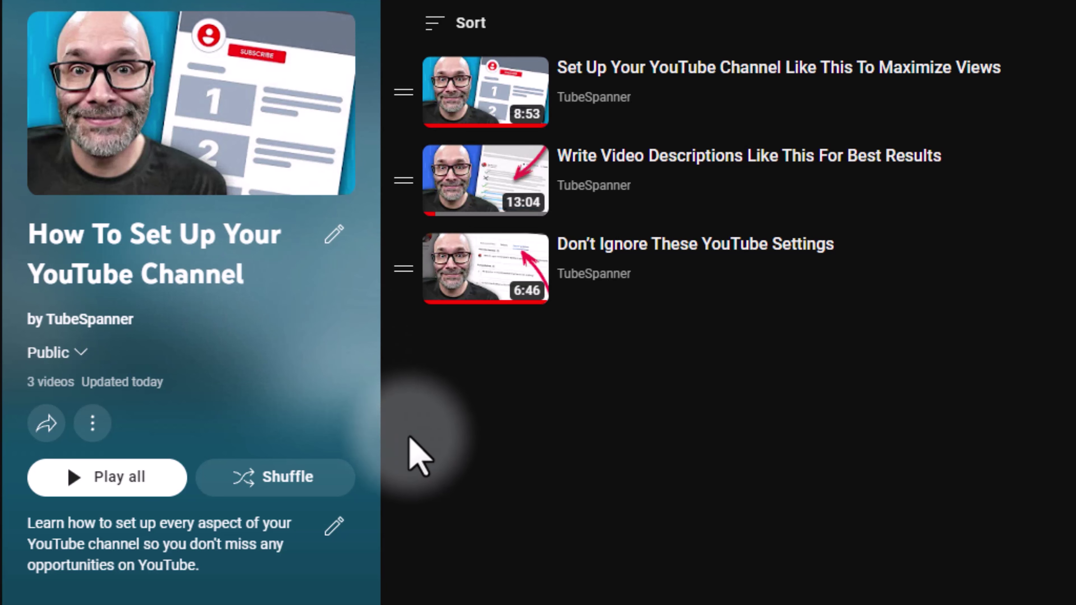
pyautogui.click(344, 530)
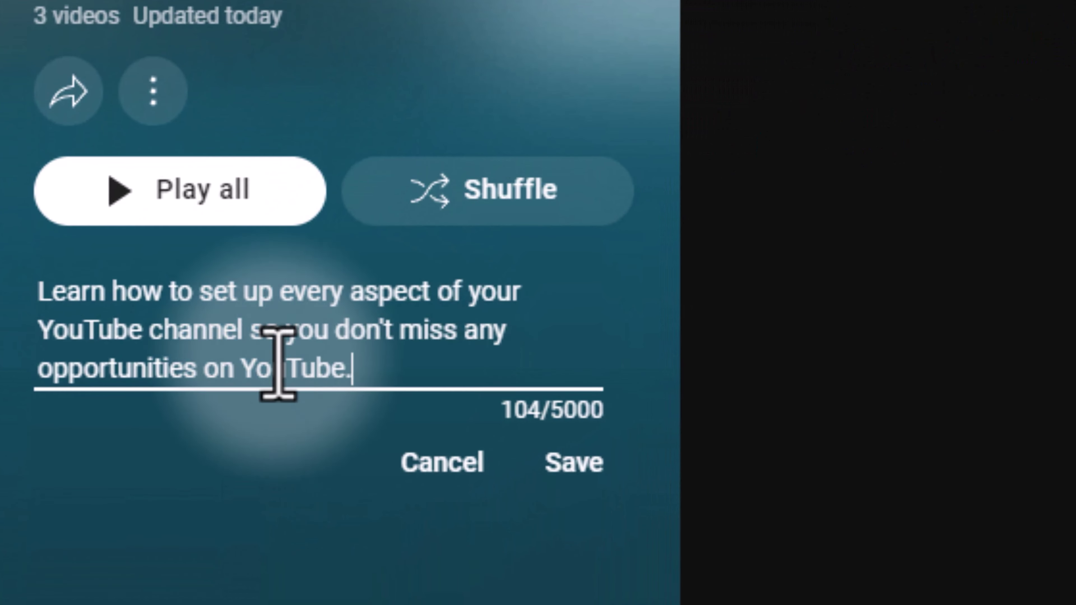
pyautogui.moveTo(354, 369); pyautogui.dragTo(9, 301)
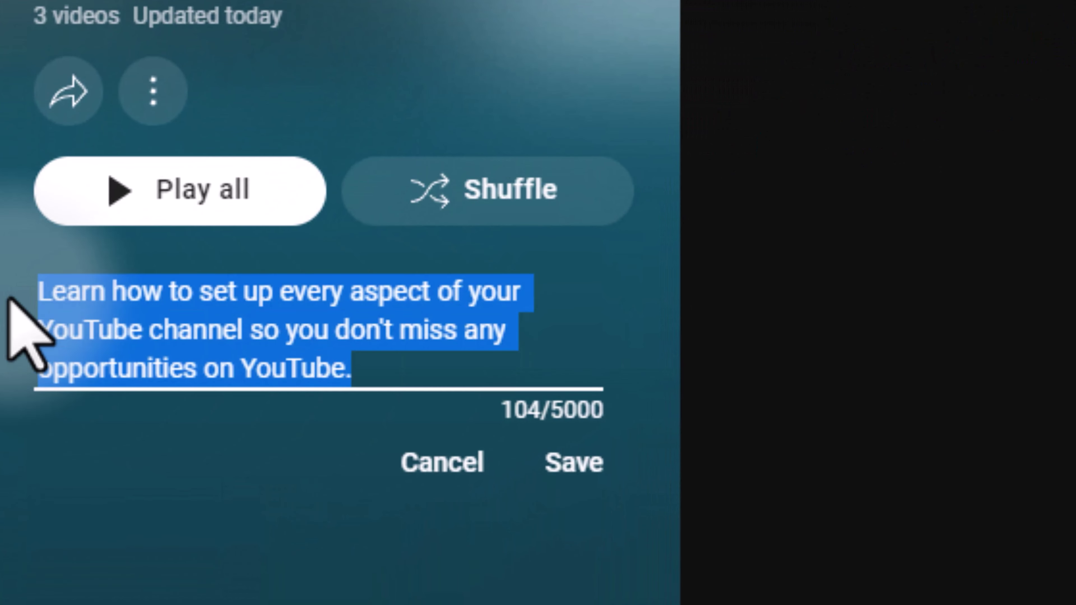
pyautogui.click(413, 378)
pyautogui.moveTo(413, 377); pyautogui.dragTo(61, 288)
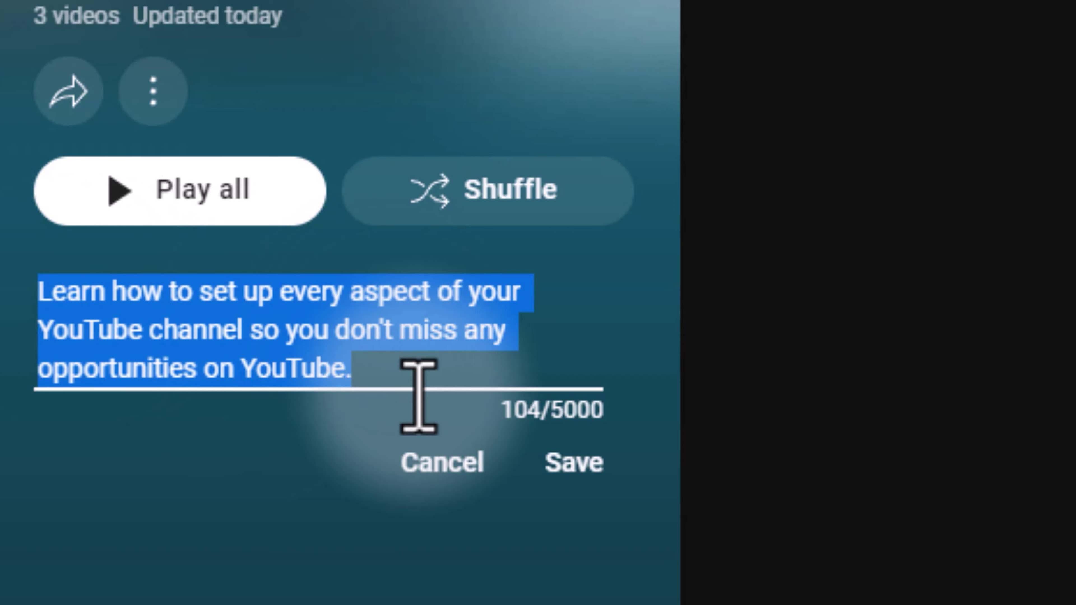
pyautogui.click(403, 358)
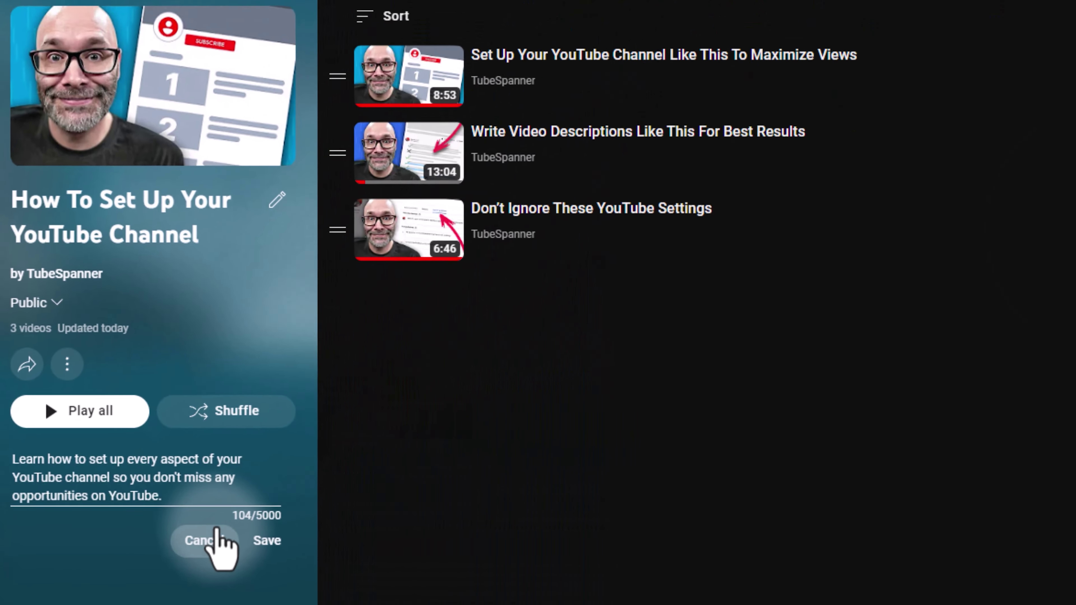
pyautogui.click(216, 532)
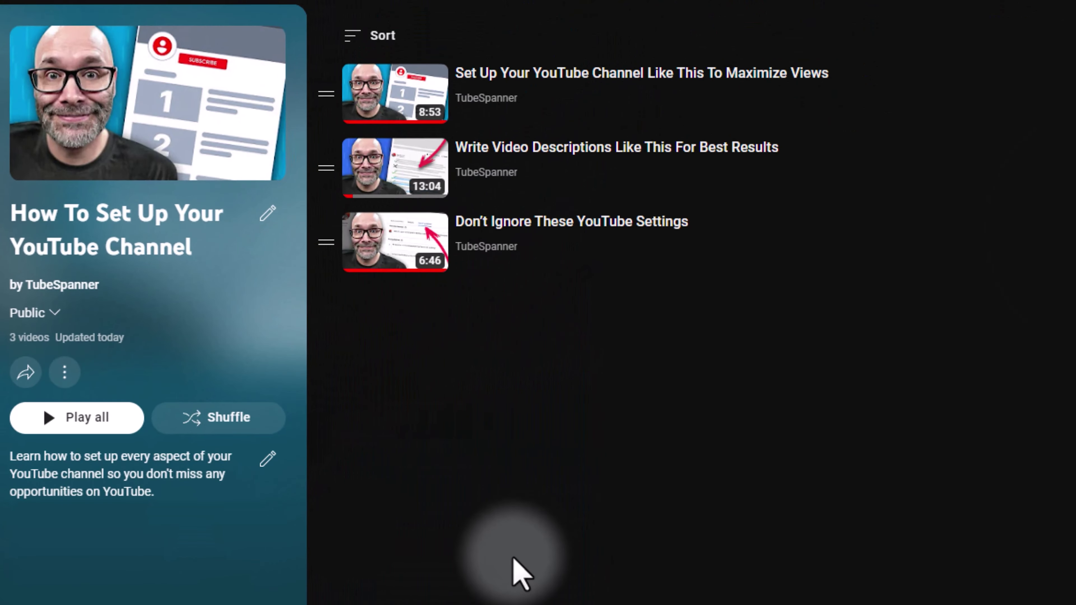